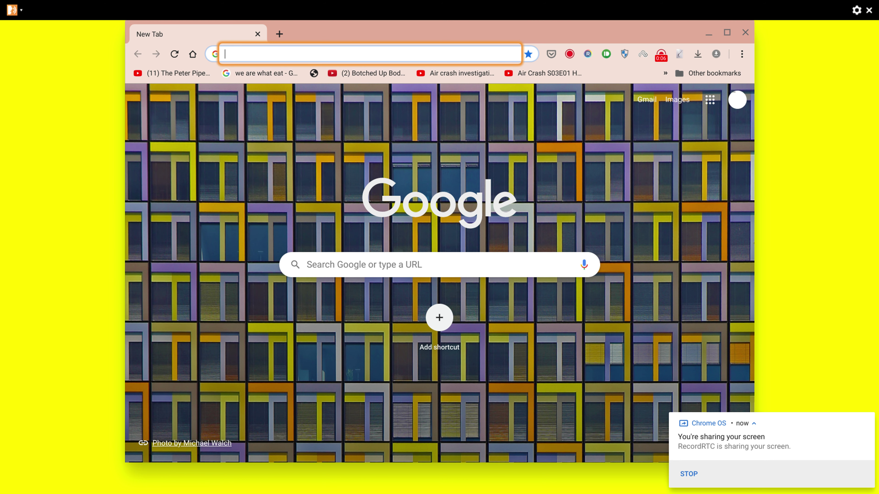
- Reopen the 'Blogger: The Chromebook Guy - Add a Gadget' page from Chrome's browsing history
{"action": "key", "text": "alt+minus"}
{"action": "key", "text": "XF86AudioLowerVolume"}
{"action": "key", "text": "Tab"}
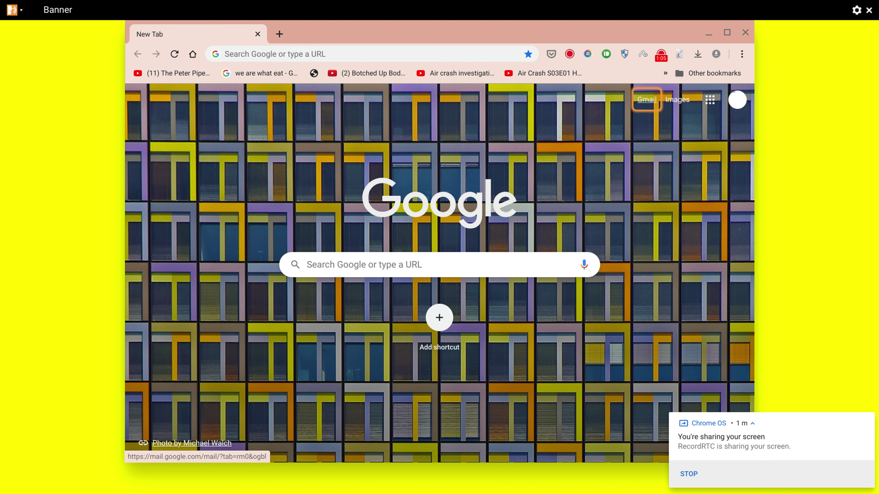
{"action": "key", "text": "ctrl+h"}
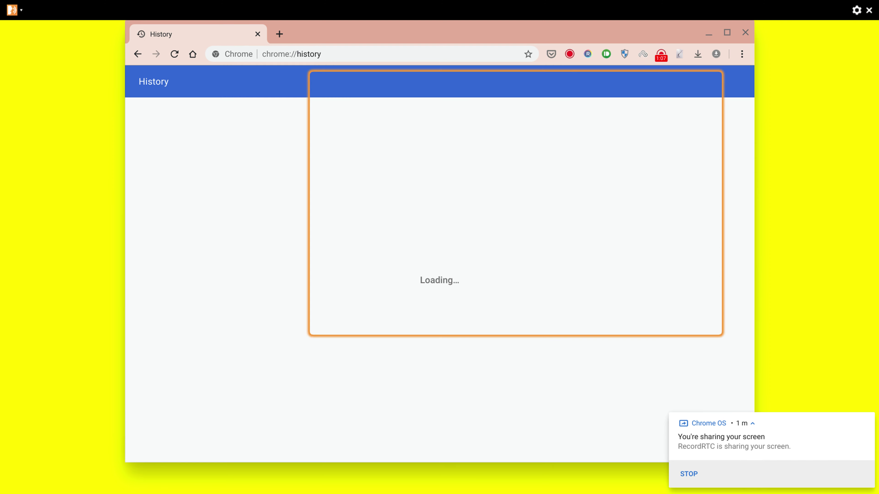
{"action": "key", "text": "XF86AudioLowerVolume"}
{"action": "key", "text": "Tab"}
{"action": "key", "text": "Tab"}
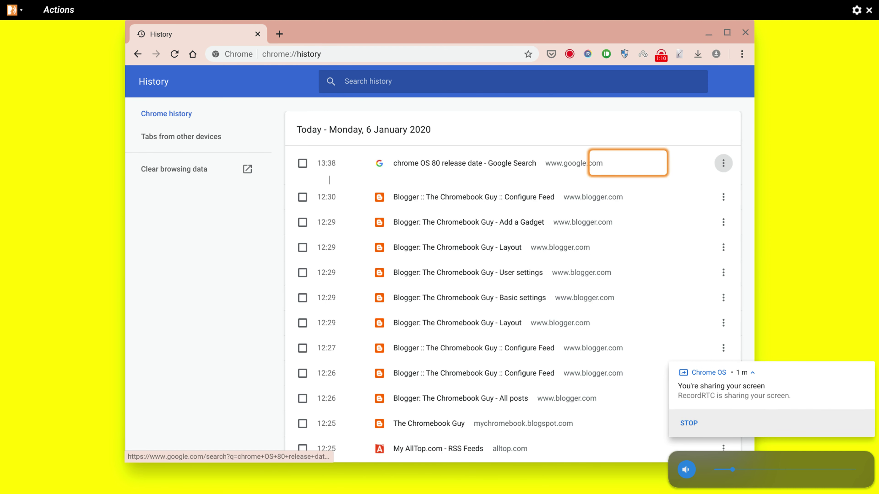
{"action": "key", "text": "shift+Tab"}
{"action": "key", "text": "Down"}
{"action": "key", "text": "Down"}
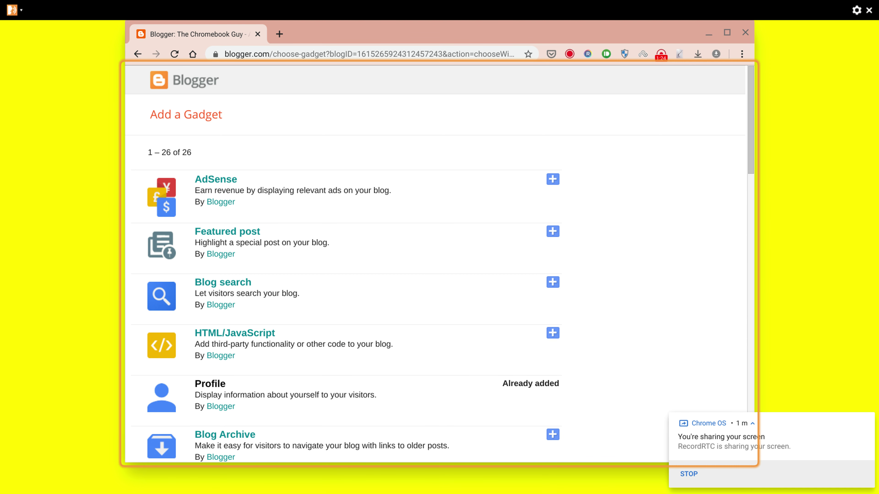
- Leave the gadget list and navigate back to The Chromebook Guy's All posts dashboard
{"action": "key", "text": "XF86AudioRaiseVolume"}
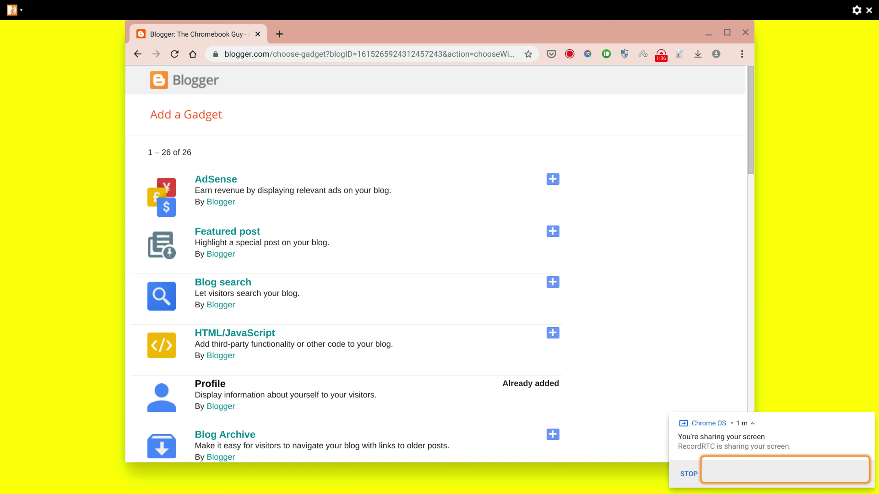
{"action": "key", "text": "Tab"}
{"action": "key", "text": "Tab"}
{"action": "key", "text": "Tab"}
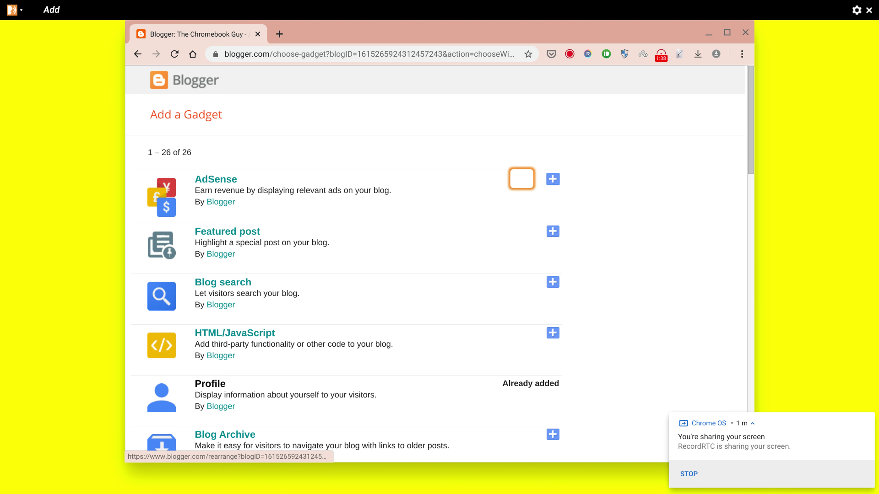
{"action": "key", "text": "shift+Tab"}
{"action": "key", "text": "shift+Tab"}
{"action": "key", "text": "shift+Tab"}
{"action": "key", "text": "Return"}
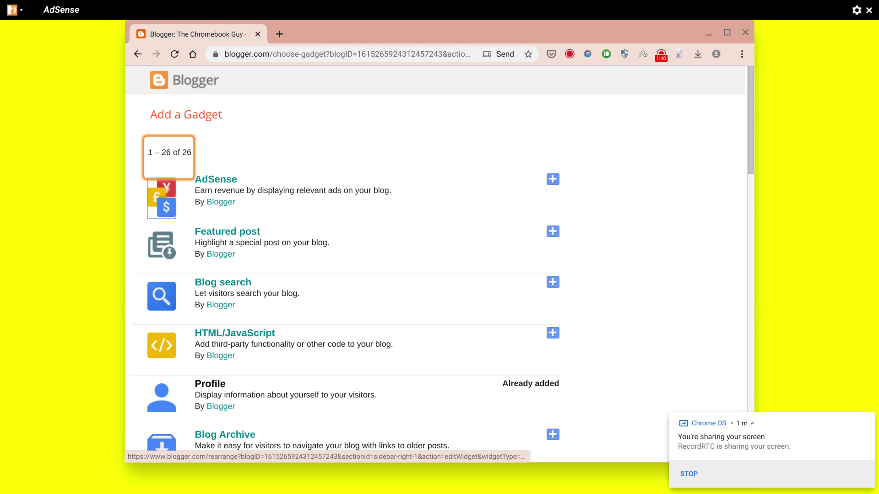
{"action": "key", "text": "Tab"}
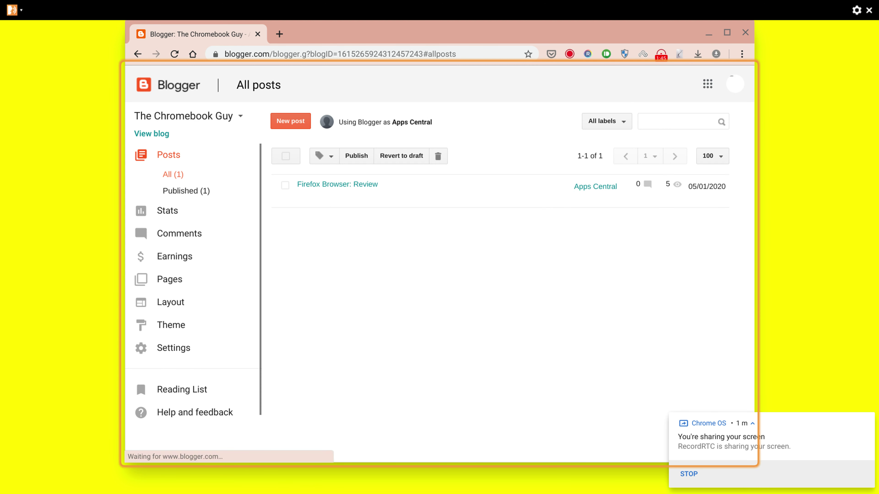
{"action": "key", "text": "Tab"}
{"action": "key", "text": "Tab"}
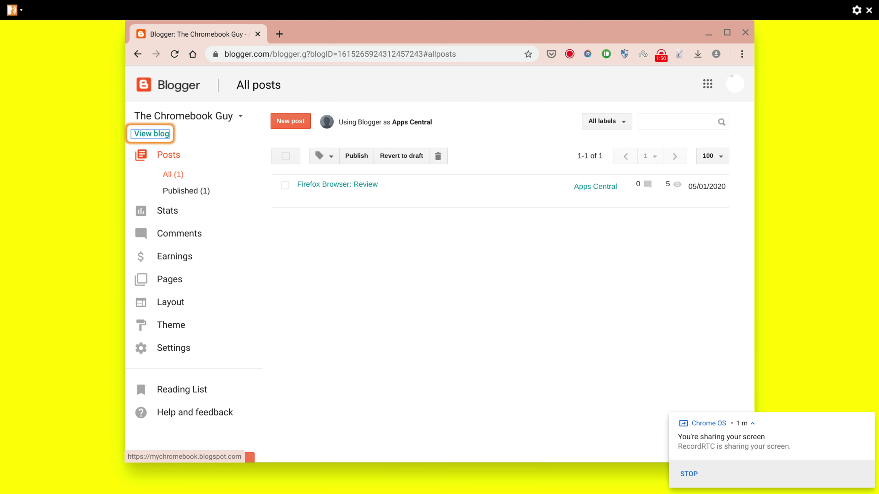
{"action": "key", "text": "shift+F10"}
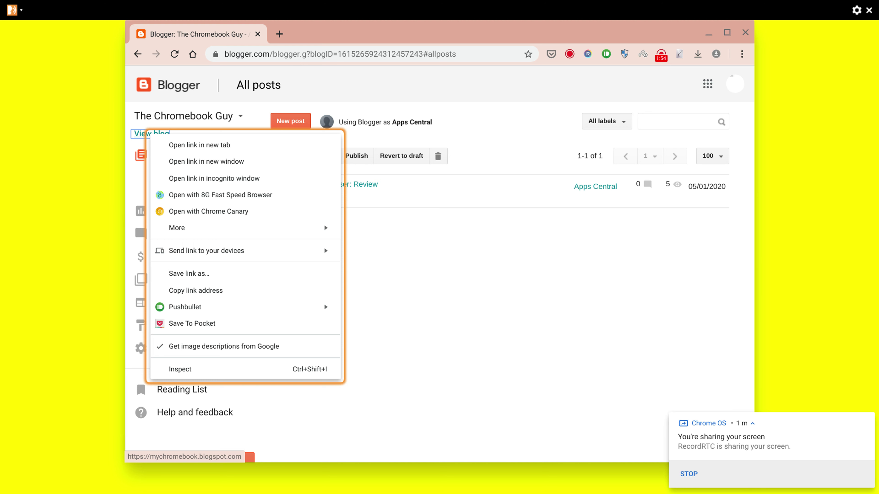
{"action": "key", "text": "Up"}
{"action": "key", "text": "Up"}
{"action": "key", "text": "Up"}
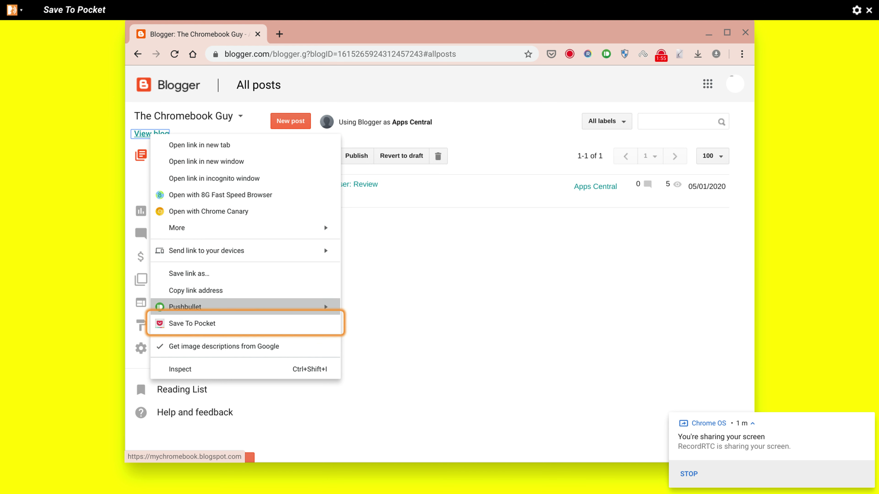
{"action": "key", "text": "Up"}
{"action": "key", "text": "Up"}
{"action": "key", "text": "Up"}
{"action": "key", "text": "Down"}
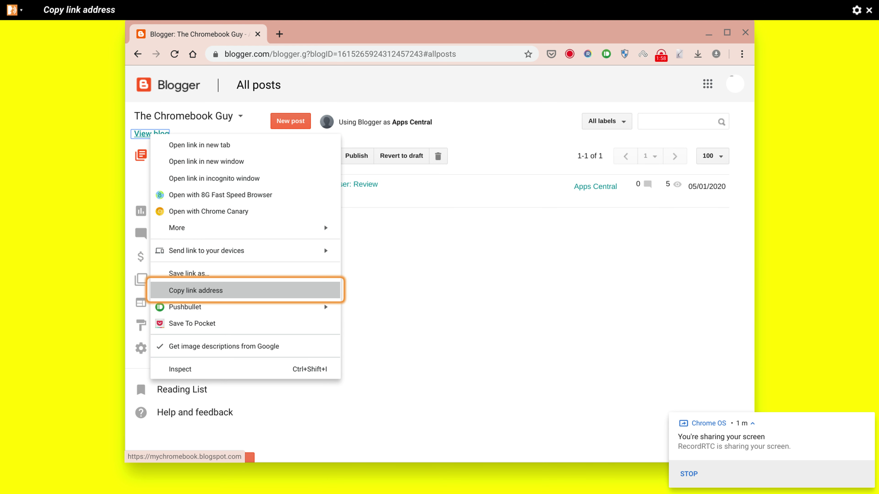
{"action": "key", "text": "Return"}
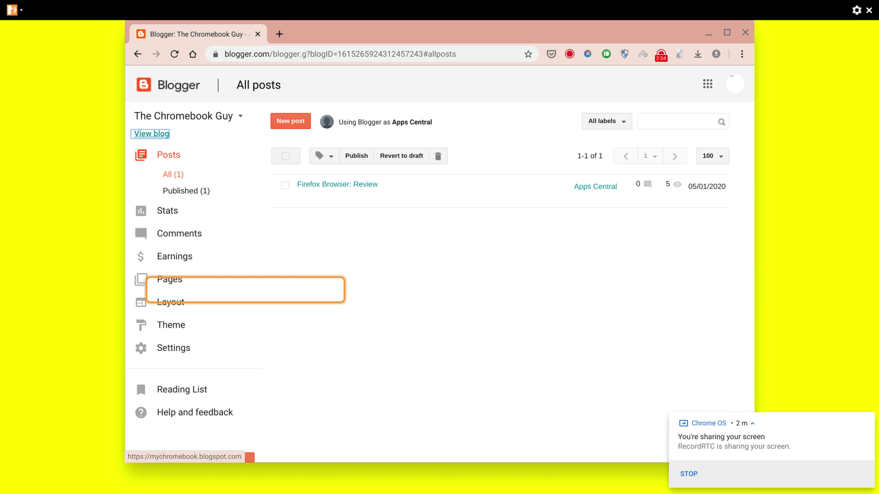
- Open the blog's Layout page from the dashboard sidebar
{"action": "key", "text": "Tab"}
{"action": "key", "text": "Tab"}
{"action": "key", "text": "Tab"}
{"action": "key", "text": "Tab"}
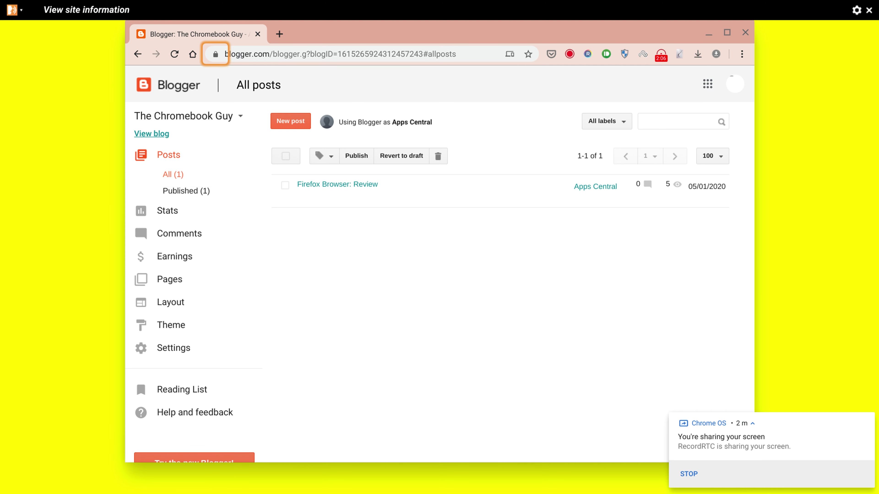
{"action": "key", "text": "shift+Tab"}
{"action": "key", "text": "shift+Tab"}
{"action": "key", "text": "shift+Tab"}
{"action": "key", "text": "shift+Tab"}
{"action": "key", "text": "shift+Tab"}
{"action": "key", "text": "shift+Tab"}
{"action": "key", "text": "shift+Tab"}
{"action": "key", "text": "shift+Tab"}
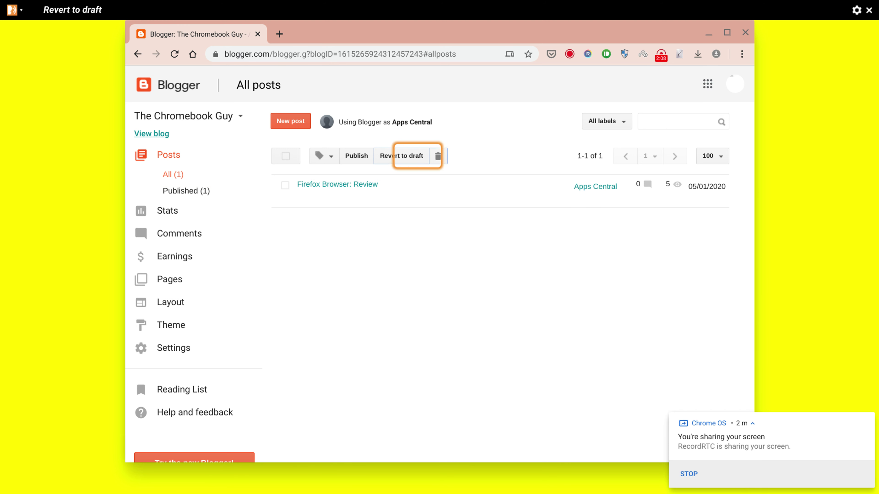
{"action": "key", "text": "shift+Tab"}
{"action": "key", "text": "shift+Tab"}
{"action": "key", "text": "shift+Tab"}
{"action": "key", "text": "shift+Tab"}
{"action": "key", "text": "shift+Tab"}
{"action": "key", "text": "shift+Tab"}
{"action": "key", "text": "shift+Tab"}
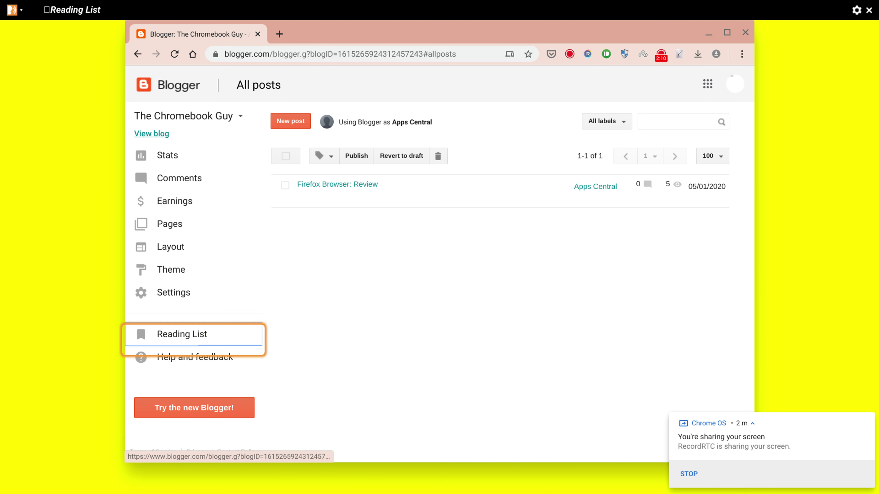
{"action": "key", "text": "shift+Tab"}
{"action": "key", "text": "shift+Tab"}
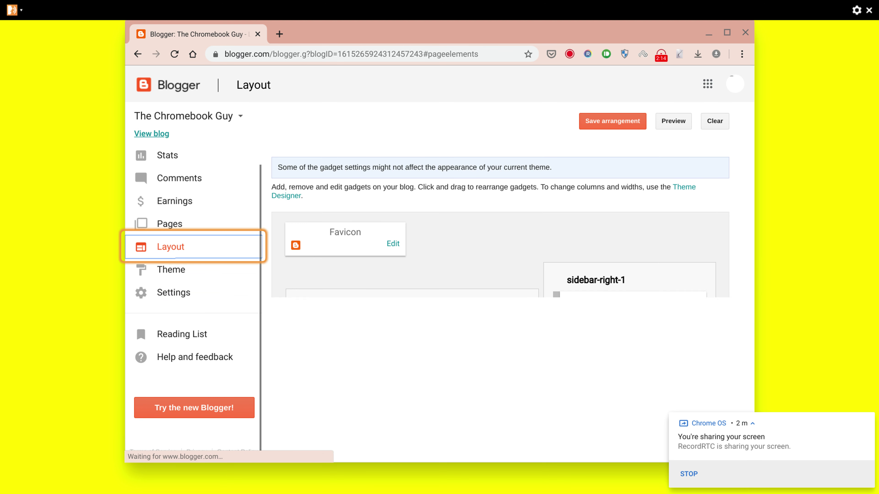
{"action": "key", "text": "XF86AudioLowerVolume"}
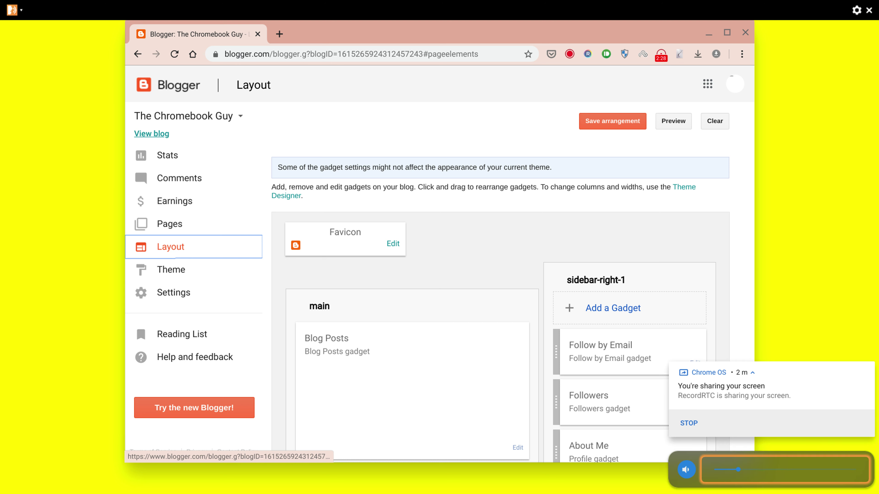
- Start adding a new gadget to the sidebar-right-1 section
{"action": "key", "text": "Tab"}
{"action": "key", "text": "Tab"}
{"action": "key", "text": "Tab"}
{"action": "key", "text": "Tab"}
{"action": "key", "text": "Tab"}
{"action": "key", "text": "Tab"}
{"action": "key", "text": "Tab"}
{"action": "key", "text": "Tab"}
{"action": "key", "text": "Tab"}
{"action": "key", "text": "Tab"}
{"action": "key", "text": "Tab"}
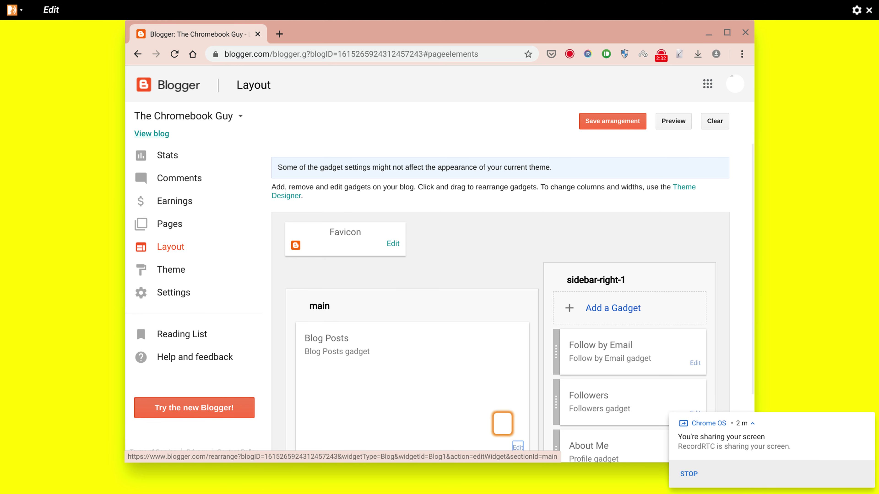
{"action": "key", "text": "Tab"}
{"action": "key", "text": "Tab"}
{"action": "key", "text": "Return"}
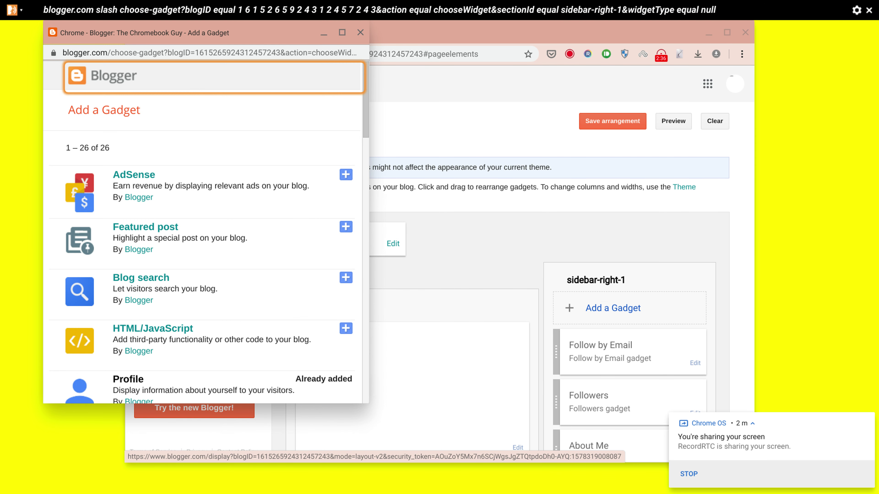
- Move down the gadget list past Blog Archive, Labels and Popular Posts to the Feed gadget
{"action": "key", "text": "Tab"}
{"action": "key", "text": "Tab"}
{"action": "key", "text": "Tab"}
{"action": "key", "text": "Tab"}
{"action": "key", "text": "Tab"}
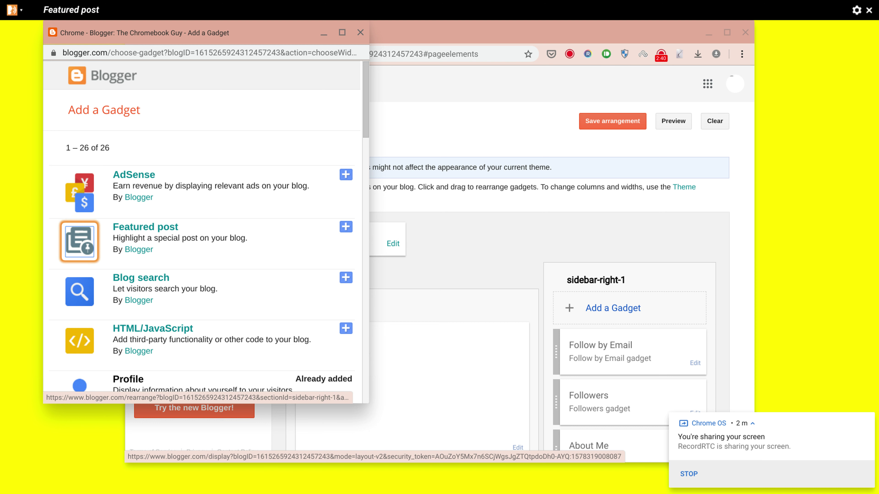
{"action": "key", "text": "Tab"}
{"action": "key", "text": "Tab"}
{"action": "key", "text": "Tab"}
{"action": "key", "text": "Tab"}
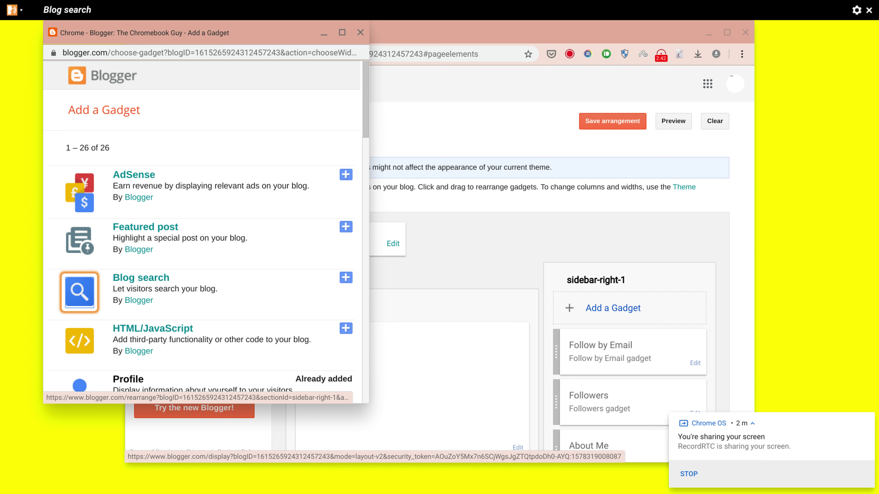
{"action": "key", "text": "Tab"}
{"action": "key", "text": "Tab"}
{"action": "key", "text": "Tab"}
{"action": "key", "text": "Tab"}
{"action": "key", "text": "Tab"}
{"action": "key", "text": "Tab"}
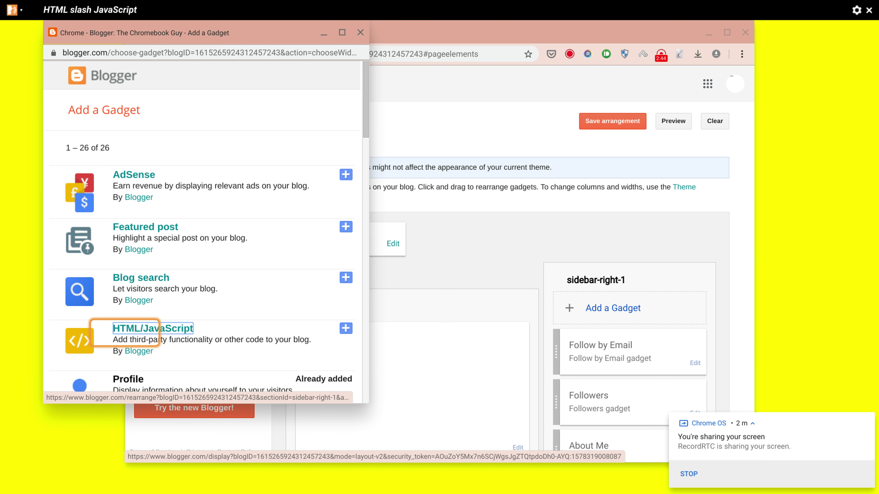
{"action": "key", "text": "Tab"}
{"action": "key", "text": "Tab"}
{"action": "key", "text": "Tab"}
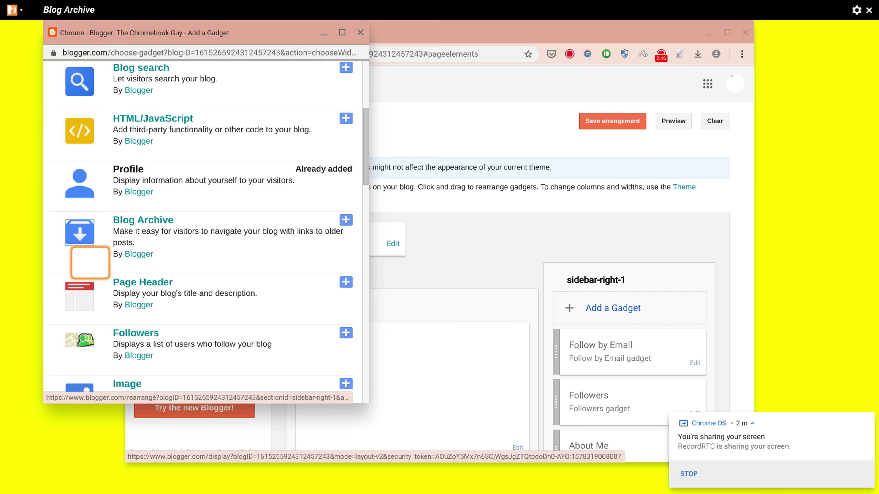
{"action": "key", "text": "Tab"}
{"action": "key", "text": "Tab"}
{"action": "key", "text": "Tab"}
{"action": "key", "text": "Tab"}
{"action": "key", "text": "Tab"}
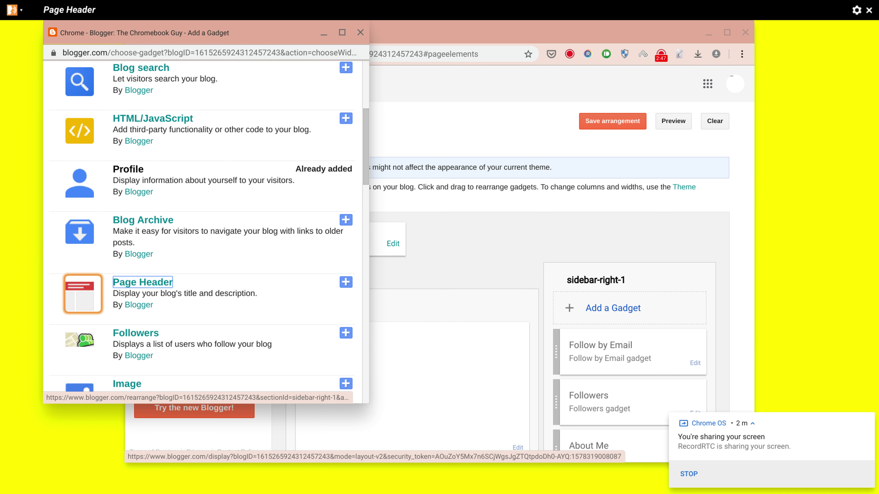
{"action": "key", "text": "Tab"}
{"action": "key", "text": "Tab"}
{"action": "key", "text": "Tab"}
{"action": "key", "text": "Tab"}
{"action": "key", "text": "Tab"}
{"action": "key", "text": "Tab"}
{"action": "key", "text": "Tab"}
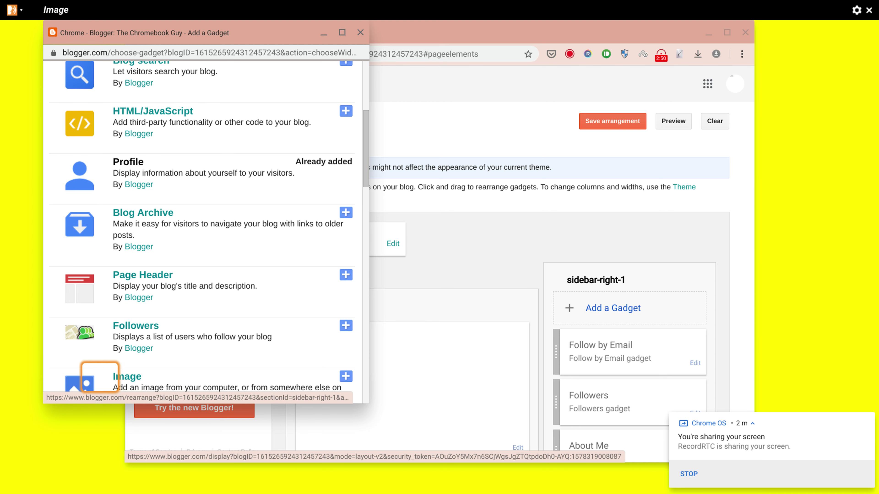
{"action": "key", "text": "Tab"}
{"action": "key", "text": "Tab"}
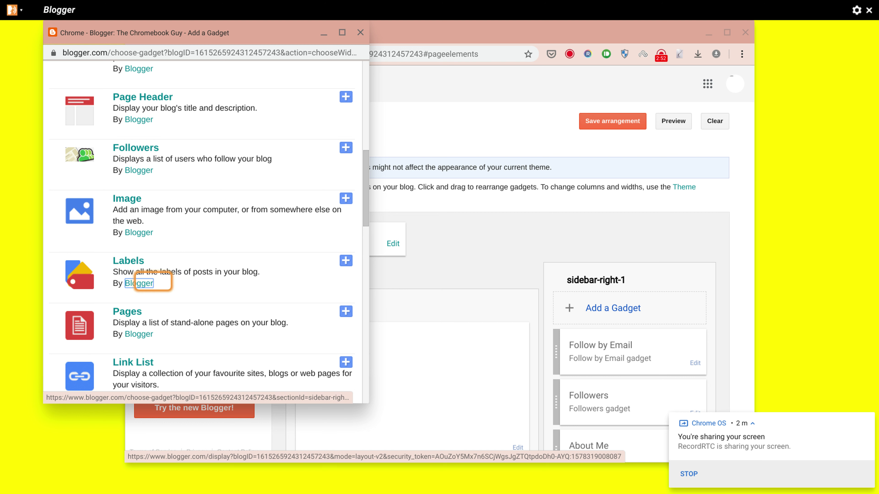
{"action": "key", "text": "Tab"}
{"action": "key", "text": "Tab"}
{"action": "key", "text": "Tab"}
{"action": "key", "text": "Tab"}
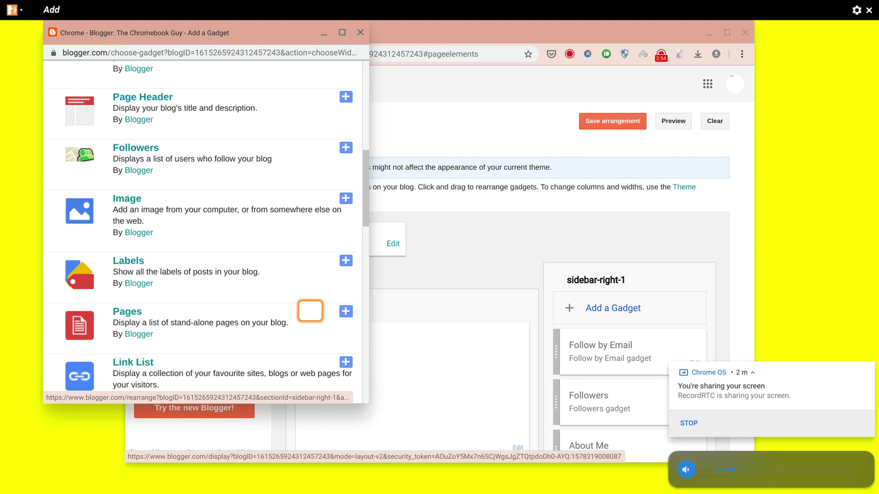
{"action": "key", "text": "Tab"}
{"action": "key", "text": "Tab"}
{"action": "key", "text": "Tab"}
{"action": "key", "text": "Tab"}
{"action": "key", "text": "Tab"}
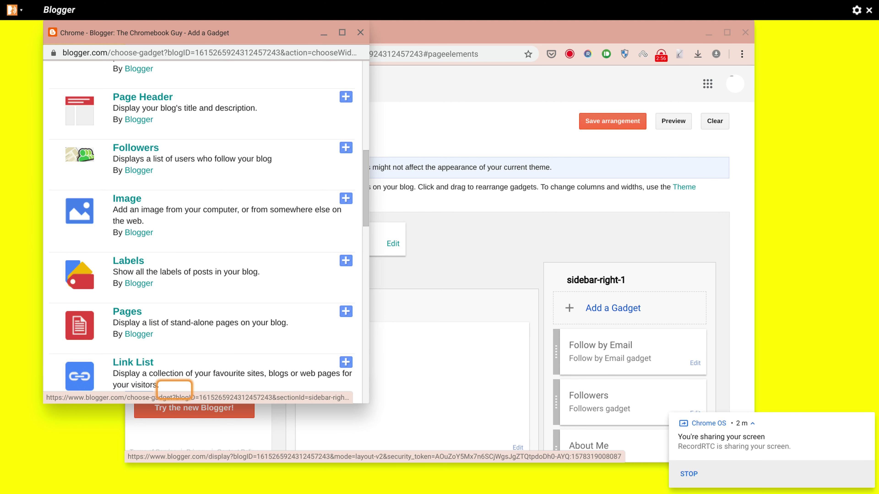
{"action": "key", "text": "Tab"}
{"action": "key", "text": "Tab"}
{"action": "key", "text": "Tab"}
{"action": "key", "text": "Tab"}
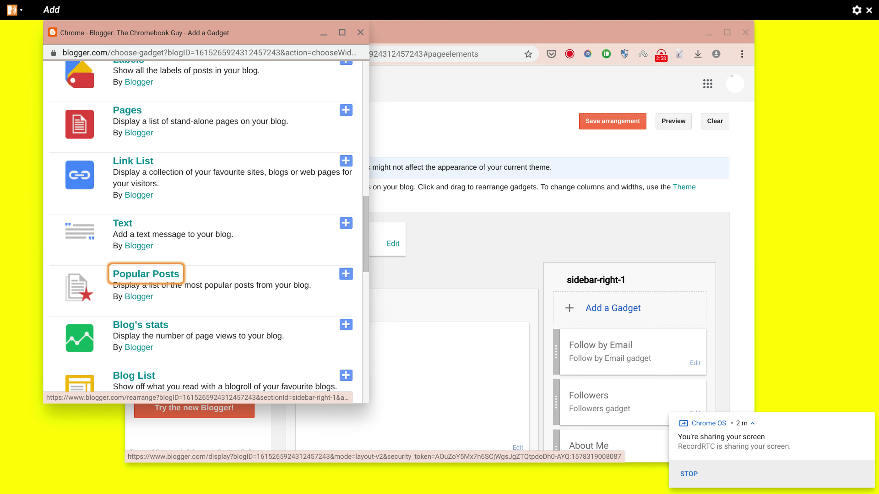
{"action": "key", "text": "Tab"}
{"action": "key", "text": "Tab"}
{"action": "key", "text": "Tab"}
{"action": "key", "text": "Tab"}
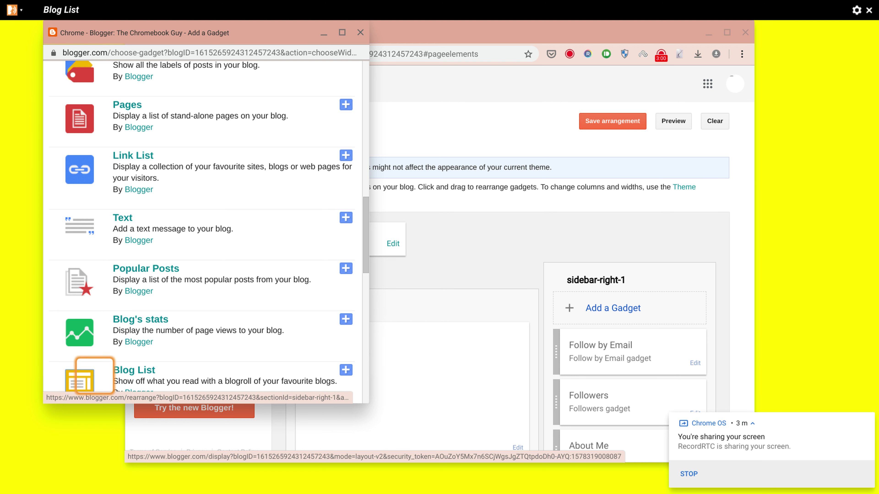
{"action": "key", "text": "Tab"}
{"action": "key", "text": "Tab"}
{"action": "key", "text": "Tab"}
{"action": "key", "text": "Tab"}
{"action": "key", "text": "Tab"}
{"action": "key", "text": "Tab"}
{"action": "key", "text": "Tab"}
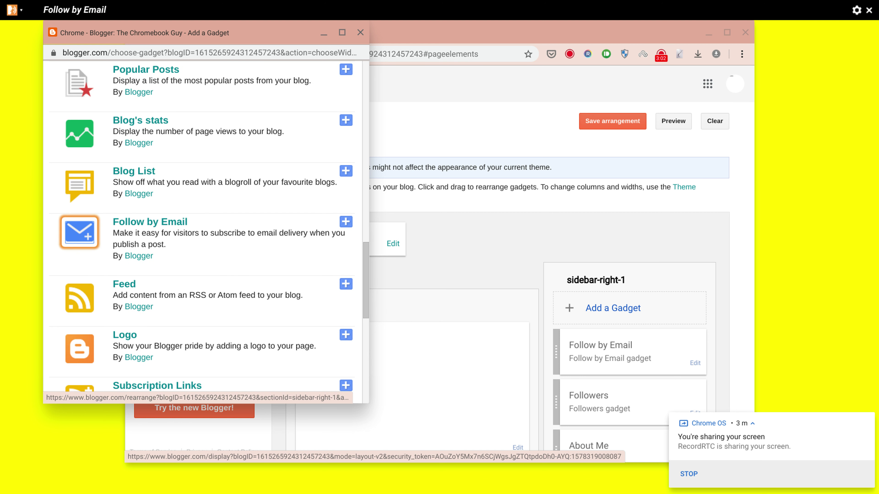
{"action": "key", "text": "Tab"}
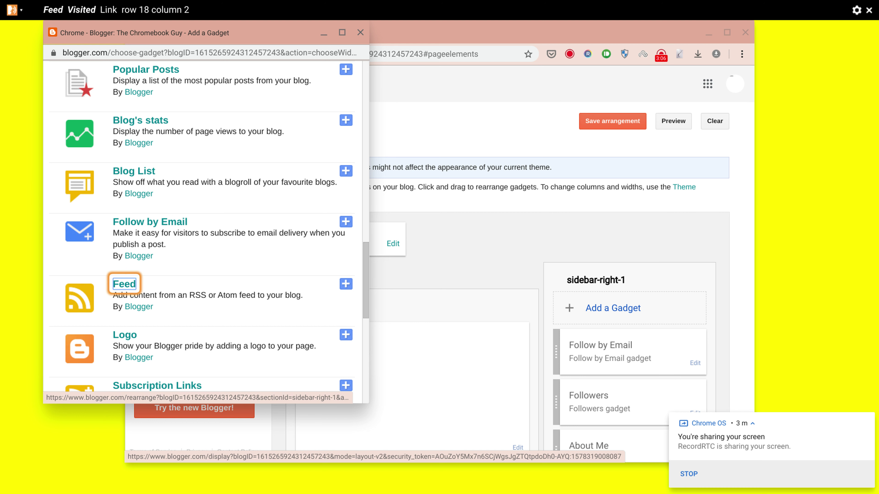
{"action": "key", "text": "Tab"}
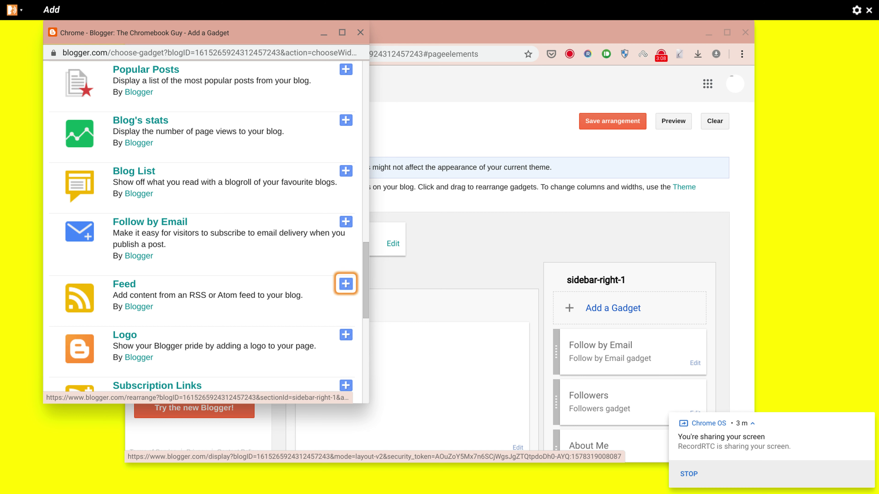
{"action": "key", "text": "Return"}
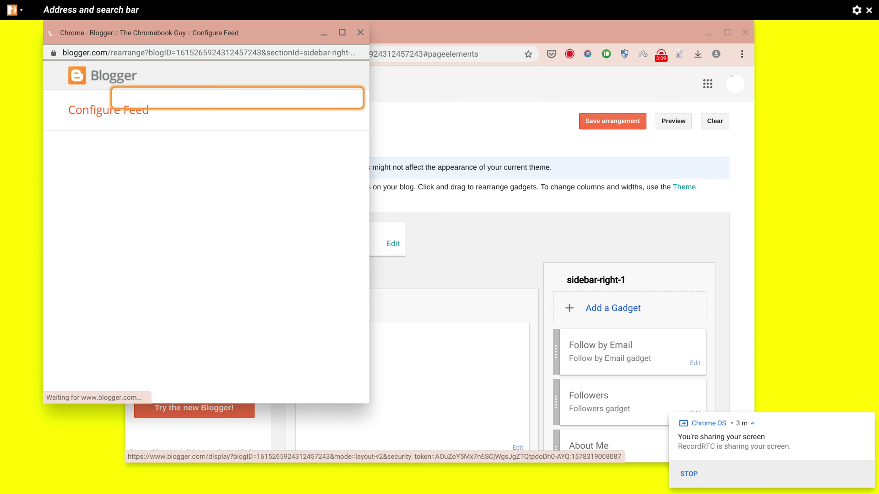
{"action": "key", "text": "Tab"}
{"action": "key", "text": "Tab"}
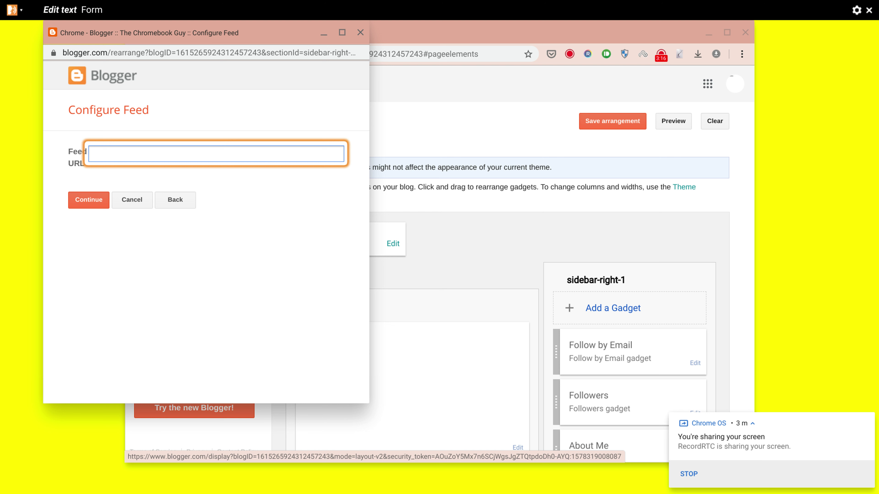
{"action": "key", "text": "Tab"}
{"action": "key", "text": "XF86AudioRaiseVolume"}
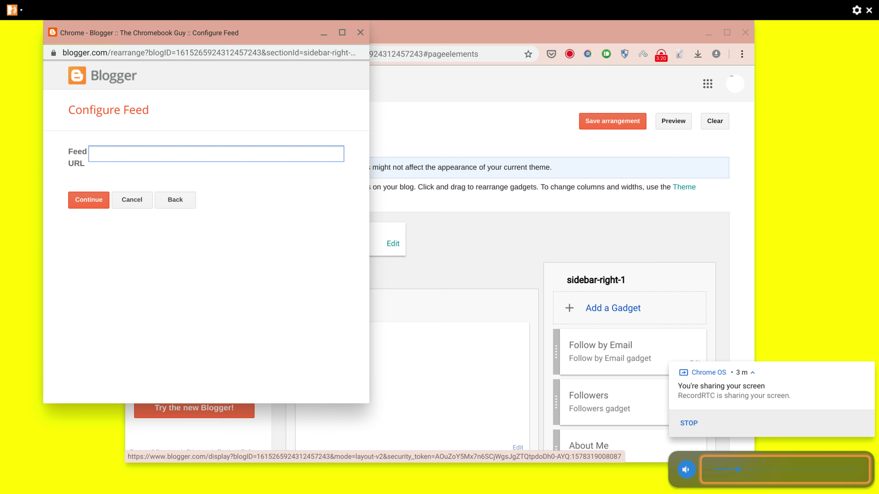
{"action": "type", "text": "https://mychromebook.blogspot.com/"}
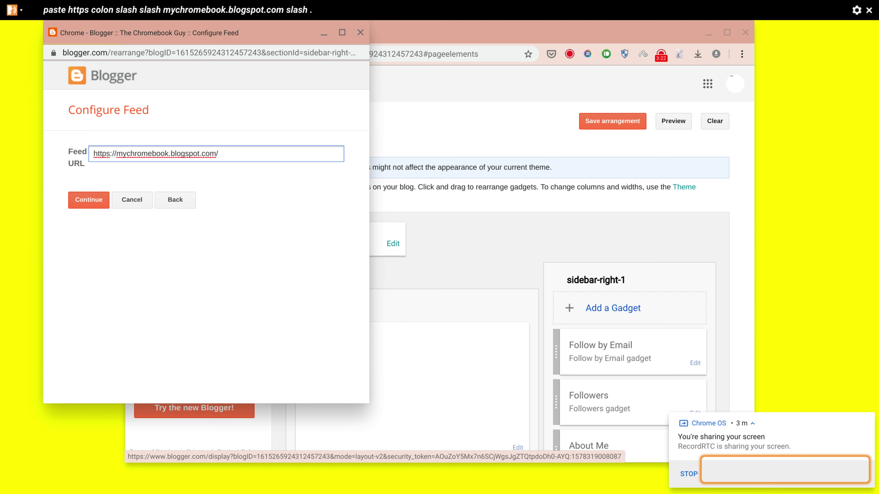
{"action": "key", "text": "Tab"}
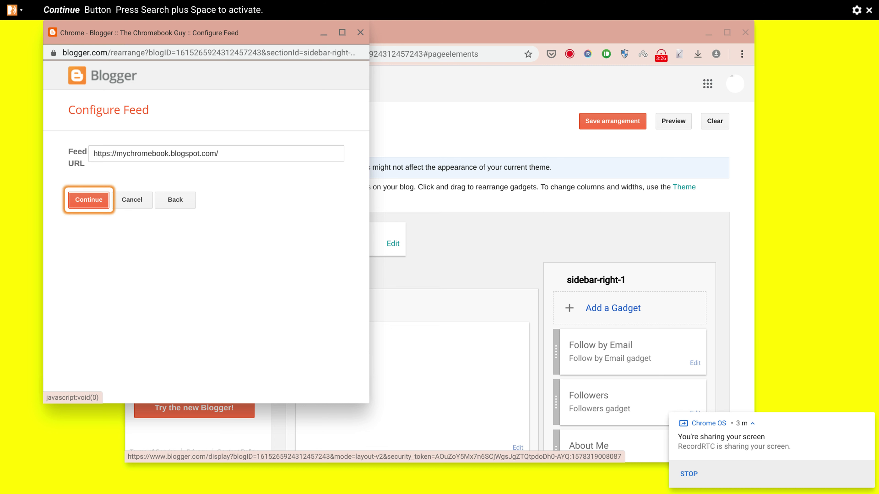
{"action": "key", "text": "Return"}
{"action": "key", "text": "Tab"}
{"action": "key", "text": "Tab"}
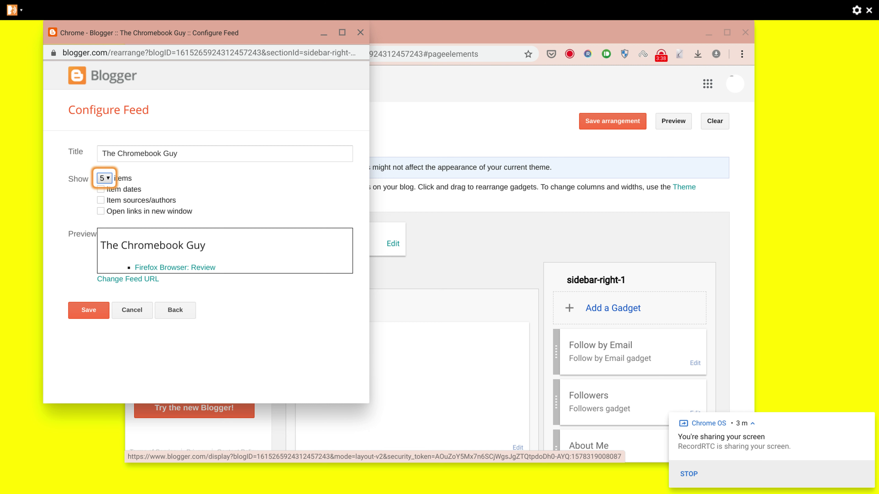
- Turn on Item dates and Open links in new window for the feed
{"action": "key", "text": "Tab"}
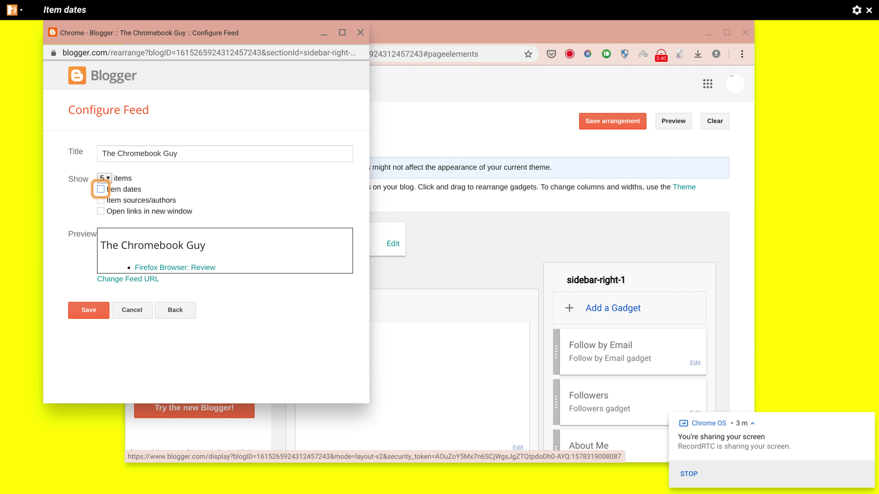
{"action": "key", "text": "space"}
{"action": "key", "text": "Tab"}
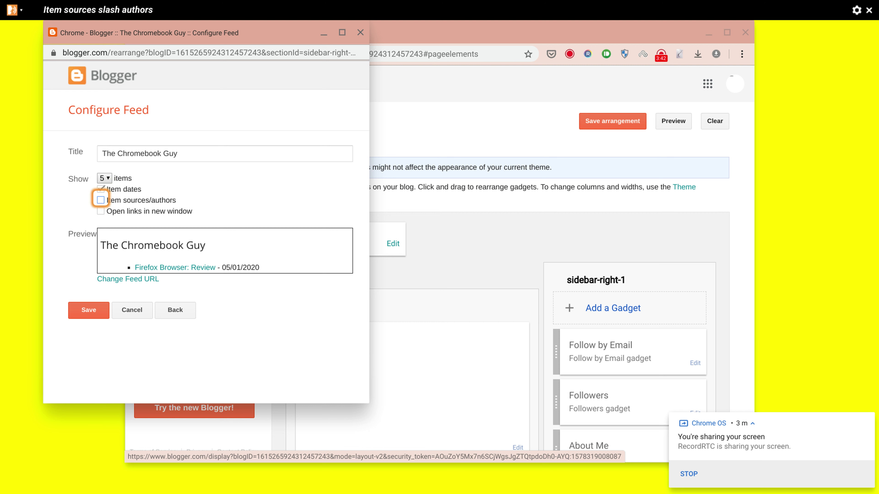
{"action": "key", "text": "Tab"}
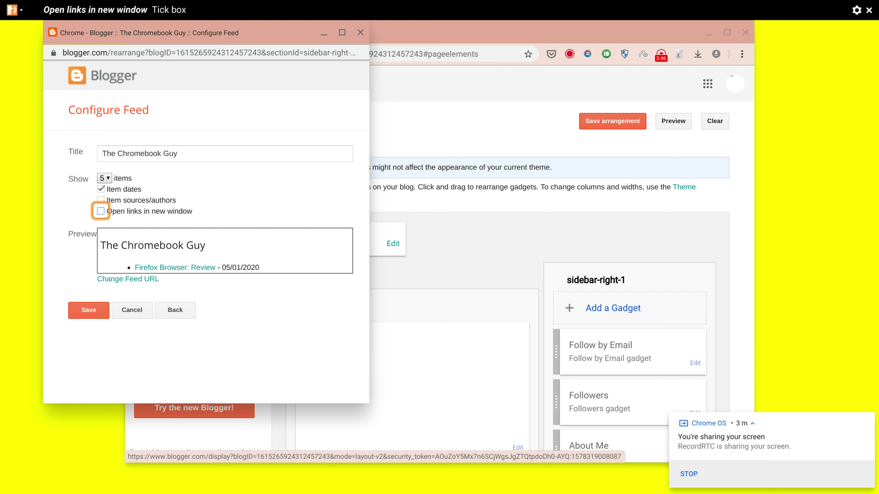
{"action": "key", "text": "space"}
- Move past the 'Firefox Browser: Review' preview to the Change Feed URL option
{"action": "key", "text": "Tab"}
{"action": "key", "text": "Tab"}
{"action": "key", "text": "Tab"}
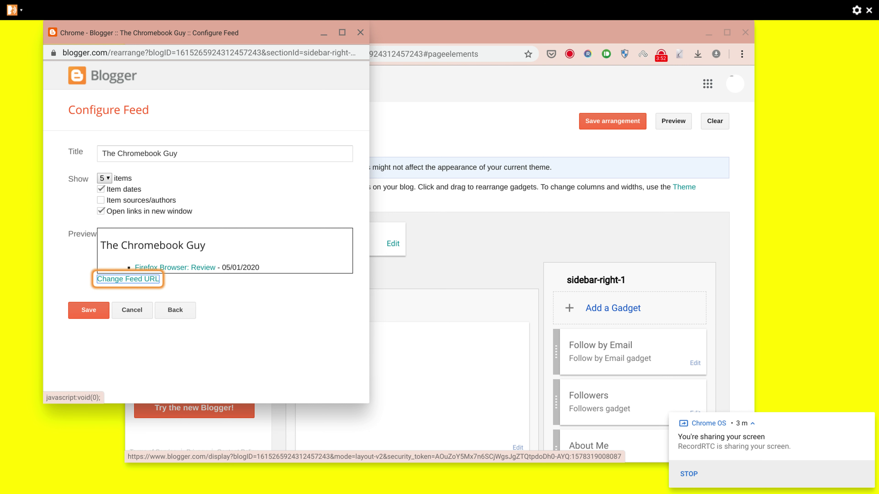
{"action": "key", "text": "shift+Tab"}
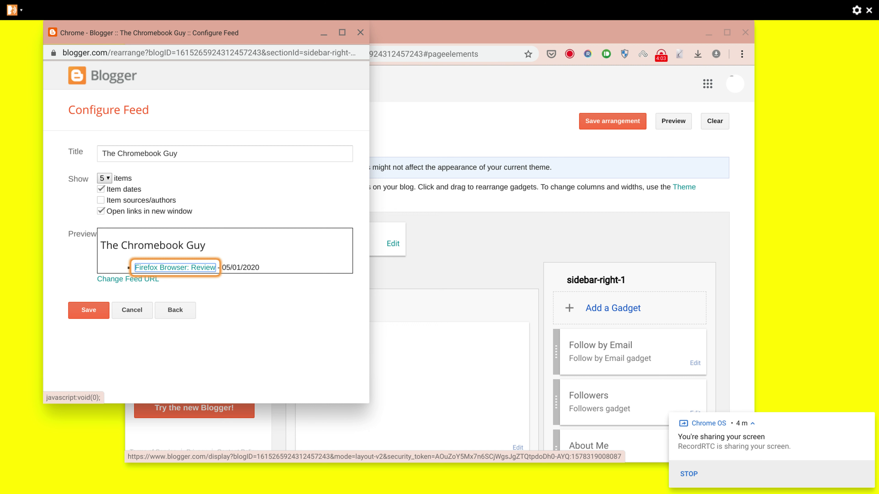
{"action": "key", "text": "Tab"}
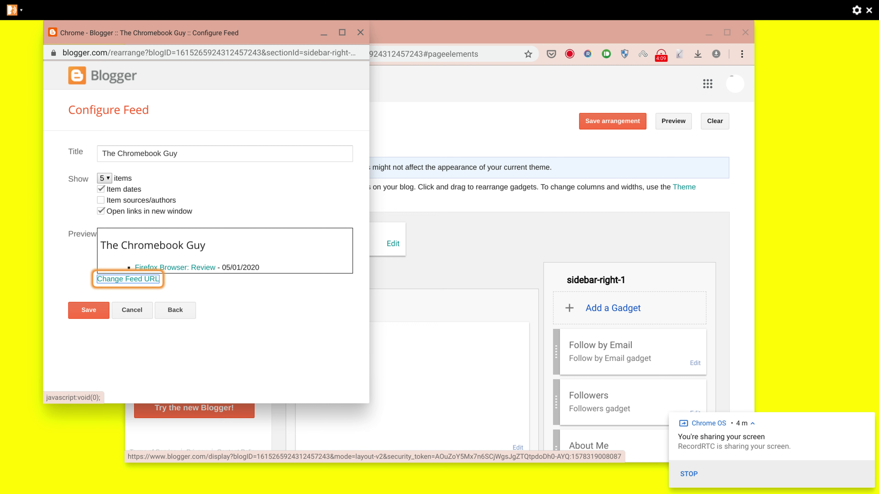
{"action": "key", "text": "Return"}
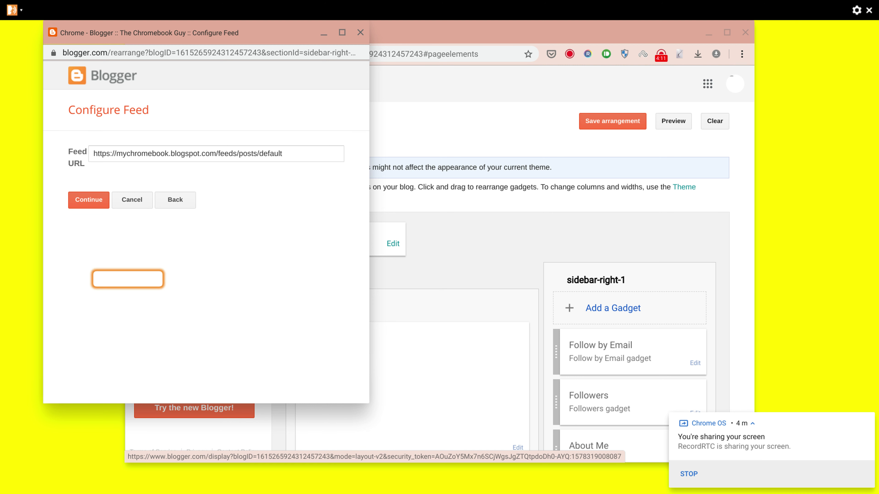
{"action": "key", "text": "Tab"}
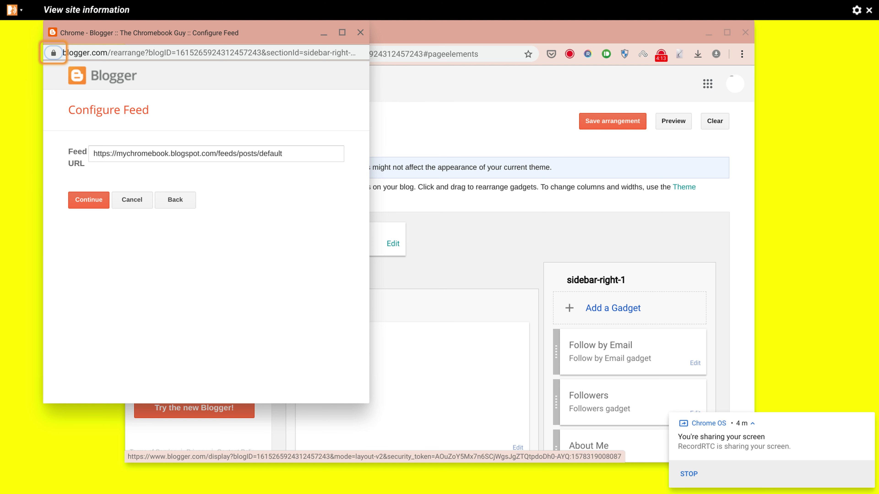
{"action": "key", "text": "shift+Tab"}
{"action": "key", "text": "shift+Tab"}
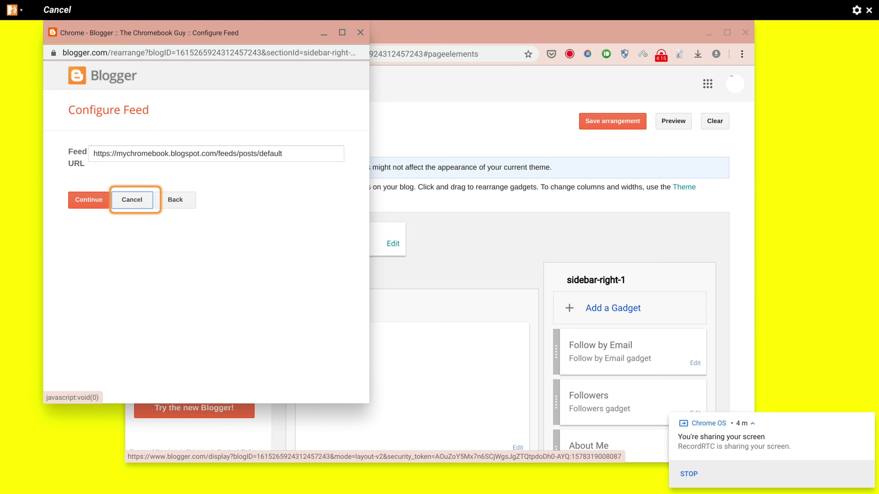
{"action": "key", "text": "shift+Tab"}
{"action": "key", "text": "shift+Tab"}
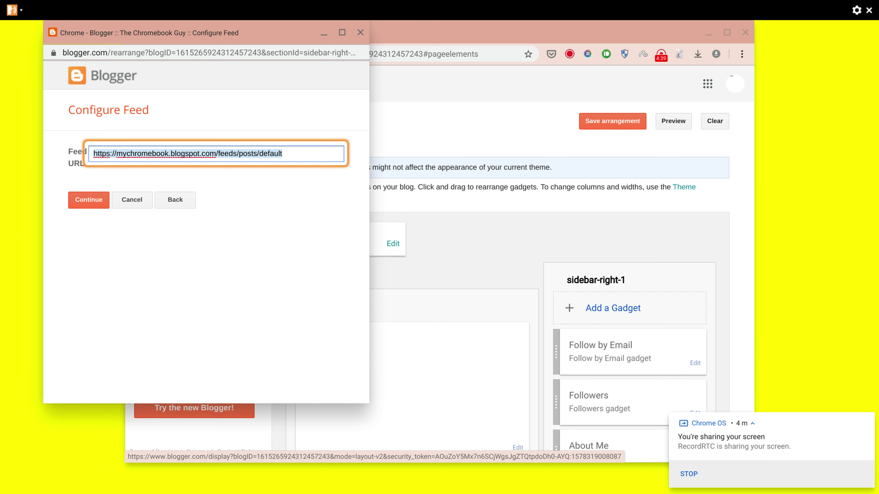
- Cancel the Configure Feed popup to return to the Layout page
{"action": "key", "text": "Tab"}
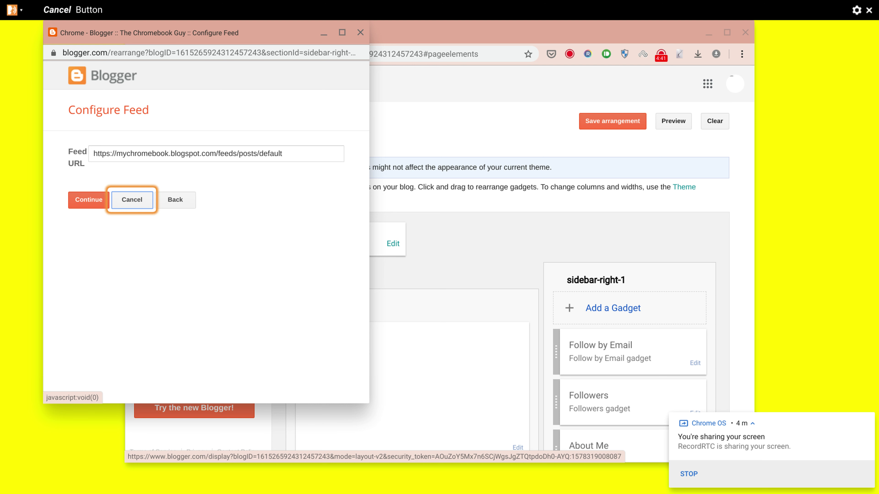
{"action": "key", "text": "Return"}
{"action": "key", "text": "Tab"}
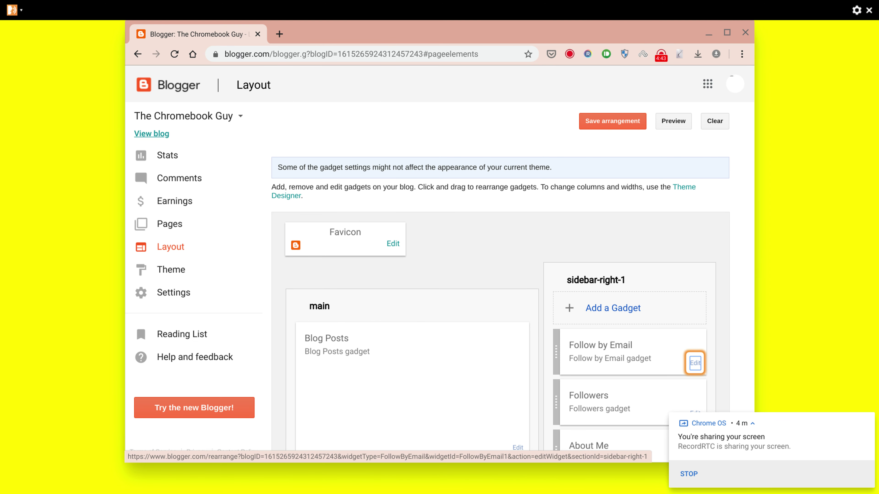